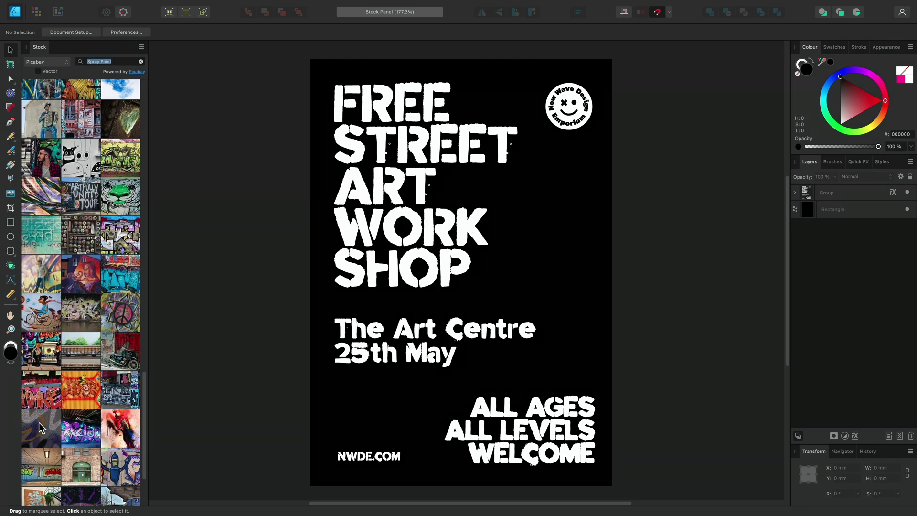
drag(40, 428, 371, 13)
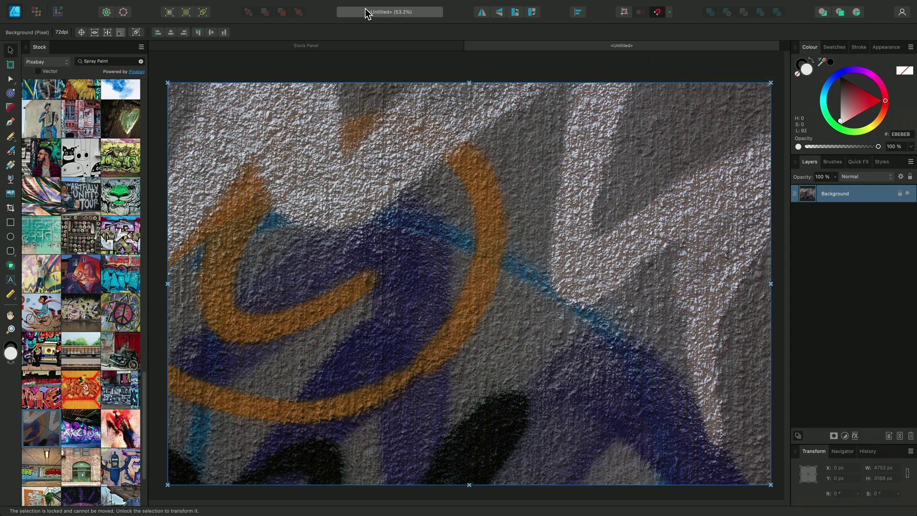
click(469, 45)
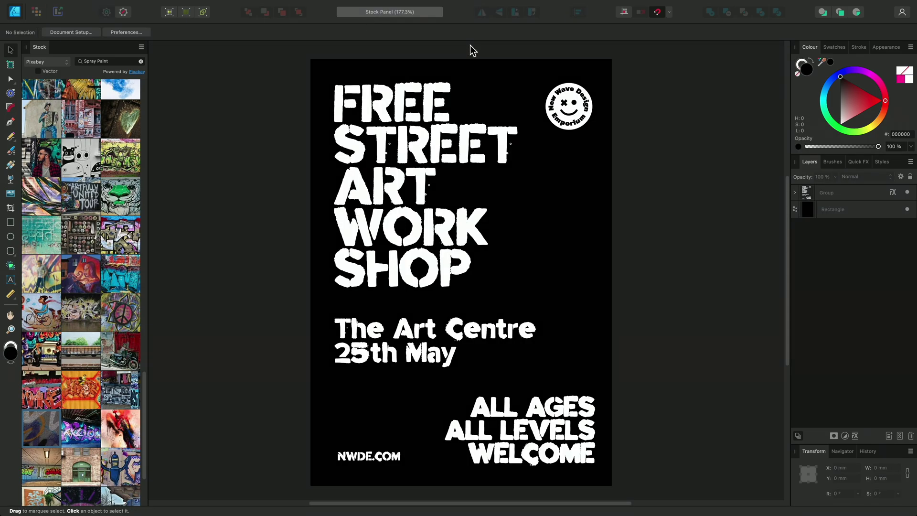
- Drop the graffiti wall stock photo onto the page and rotate it 90° to portrait
drag(41, 427, 416, 323)
drag(467, 217, 469, 216)
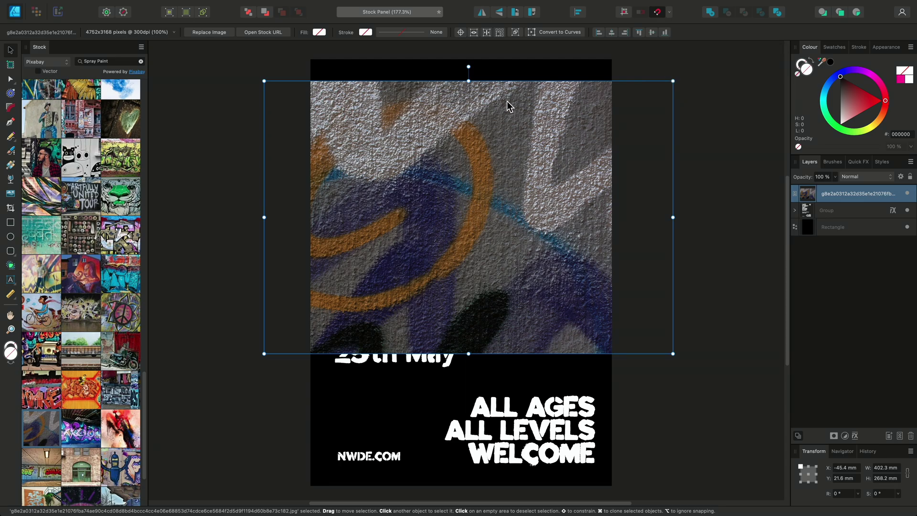
drag(469, 66, 606, 219)
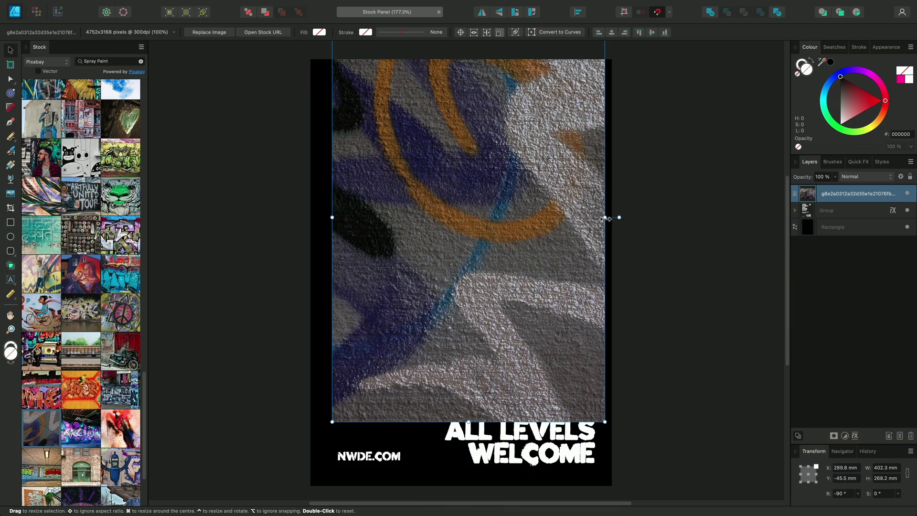
- Move the photo down and enlarge it to 473.9 × 315.9 mm so it covers the page
drag(538, 146, 530, 202)
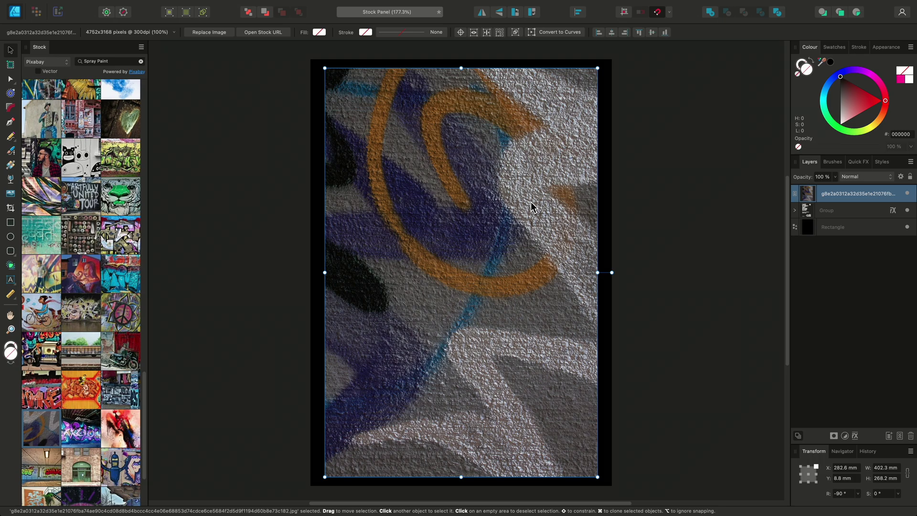
drag(598, 68, 618, 104)
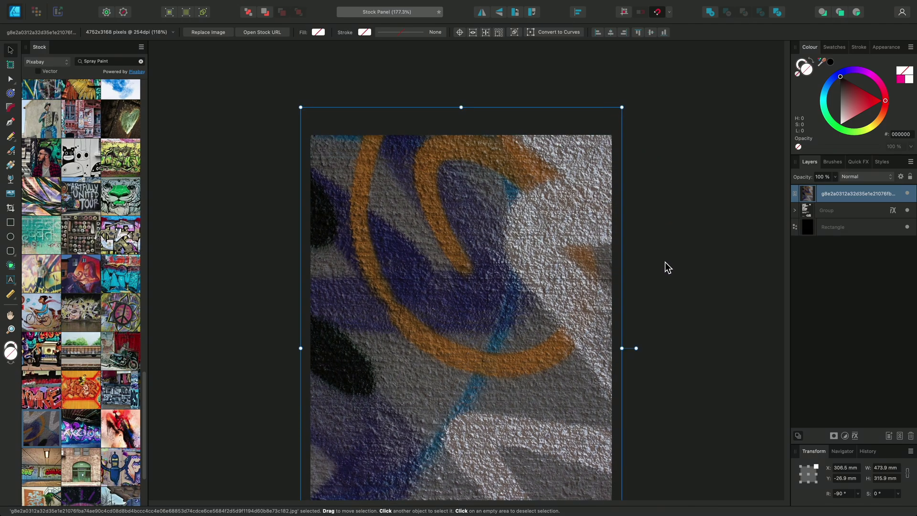
drag(668, 358, 666, 293)
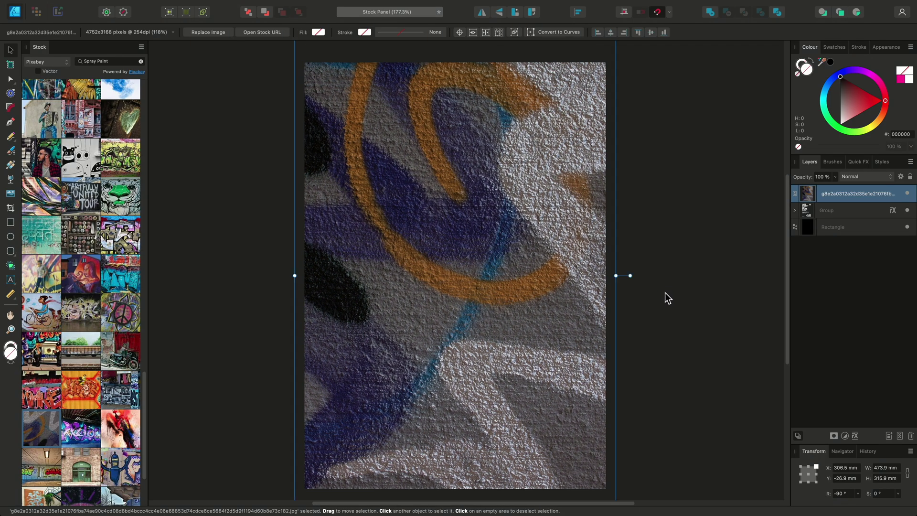
click(705, 266)
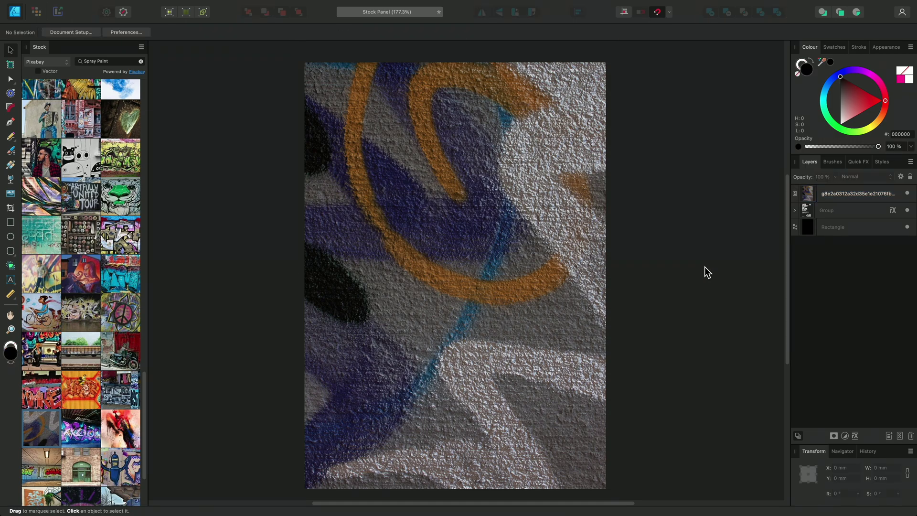
click(521, 247)
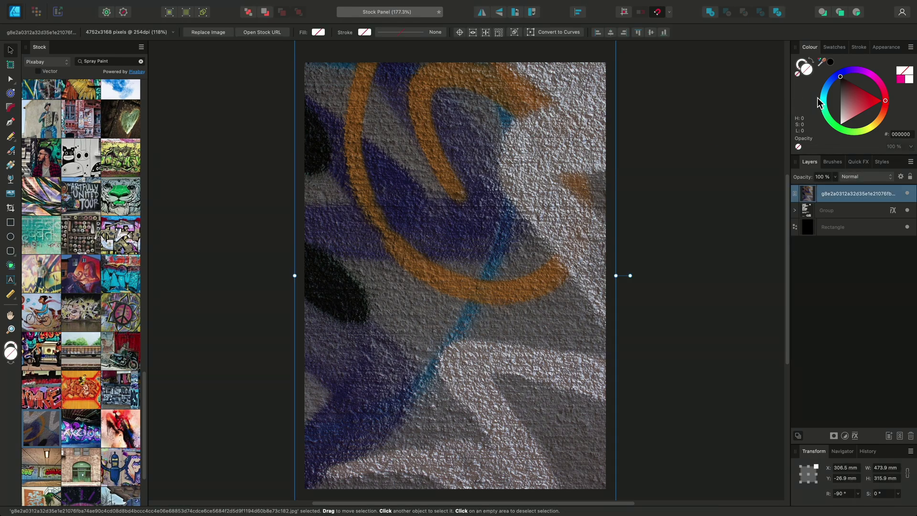
drag(827, 102, 885, 123)
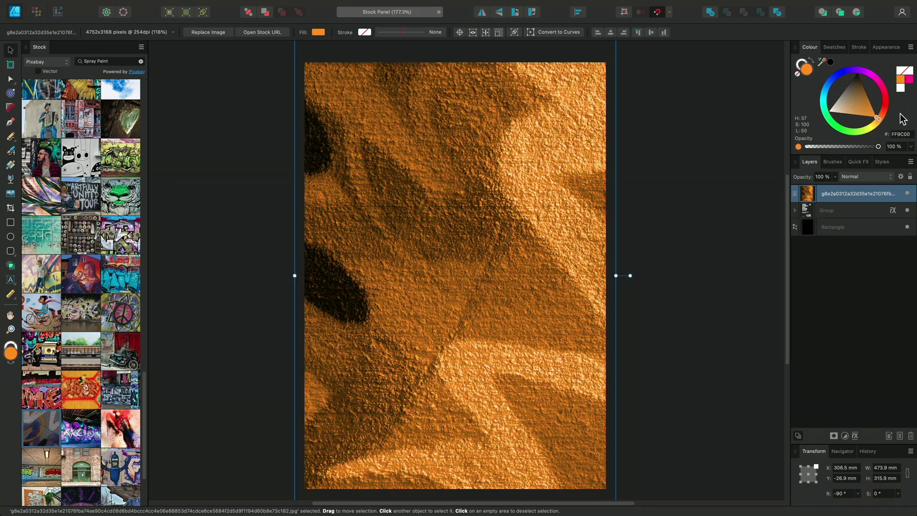
click(798, 76)
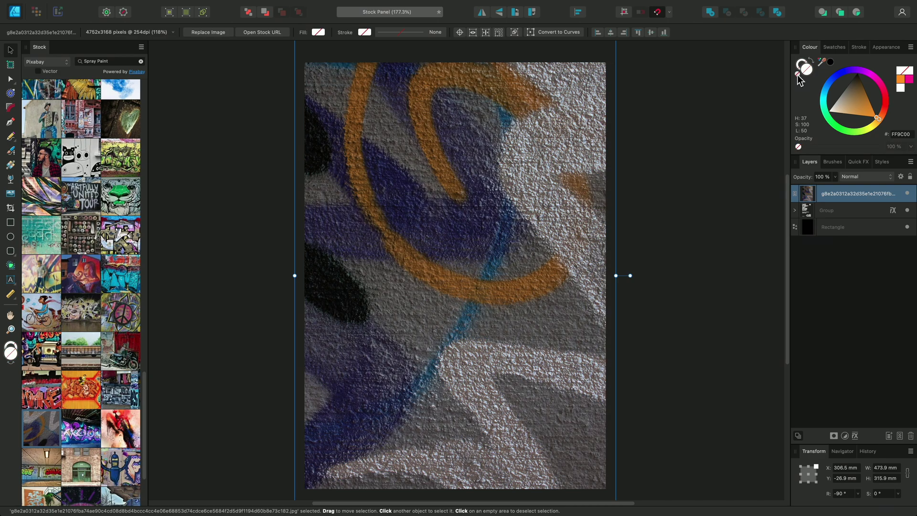
- Add a Brightness and Contrast adjustment to the graffiti photo at 39% brightness and 26% contrast
click(846, 436)
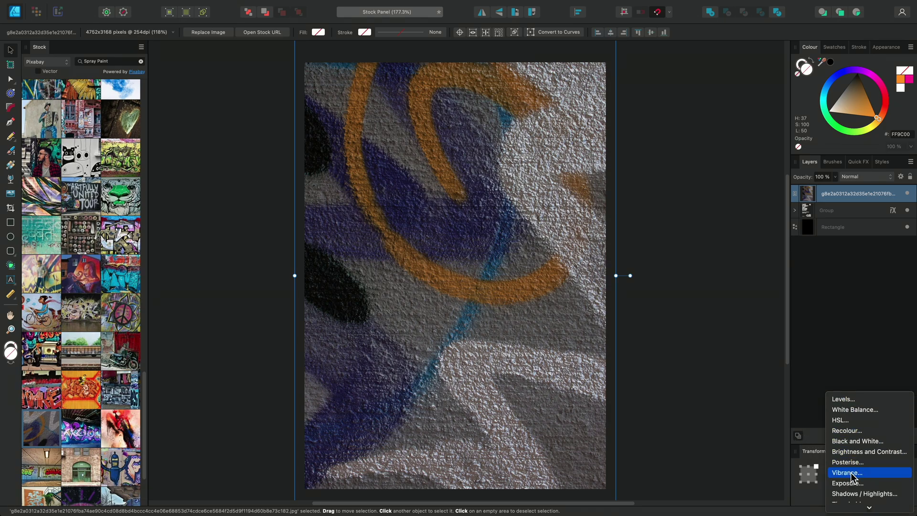
scroll(852, 478, down, 3)
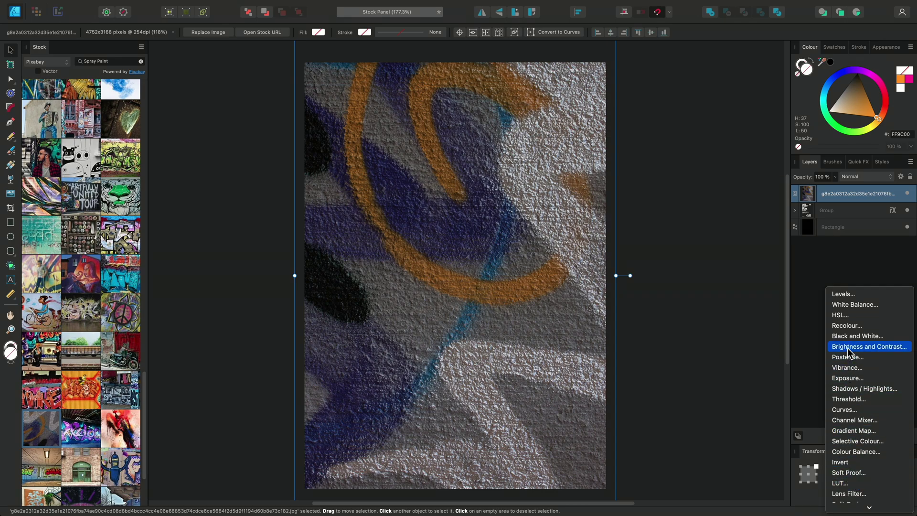
click(848, 346)
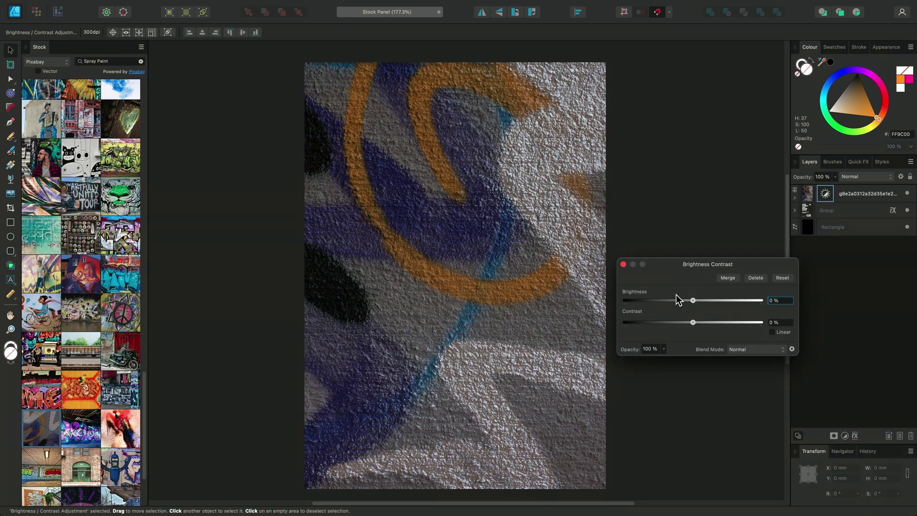
drag(694, 300, 720, 301)
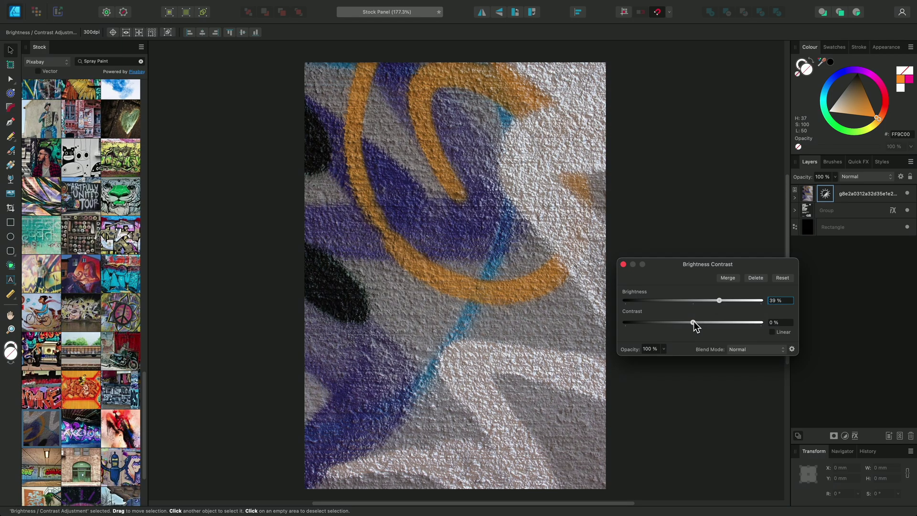
drag(694, 321, 710, 323)
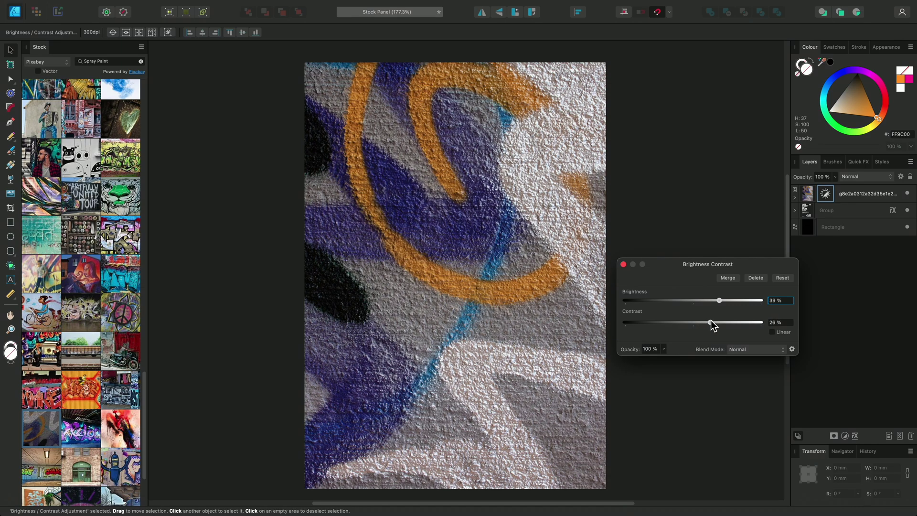
click(624, 264)
click(837, 434)
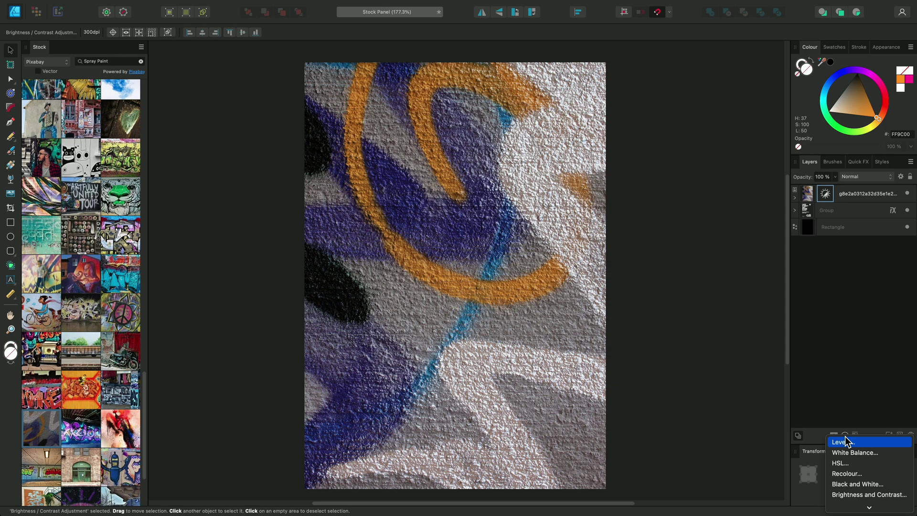
- Add an HSL Shift adjustment with a 27.4° hue shift and 36% saturation shift
click(839, 463)
mouse_move(693, 291)
mouse_down()
mouse_move(705, 292)
mouse_move(703, 311)
mouse_move(720, 311)
mouse_move(704, 295)
mouse_up()
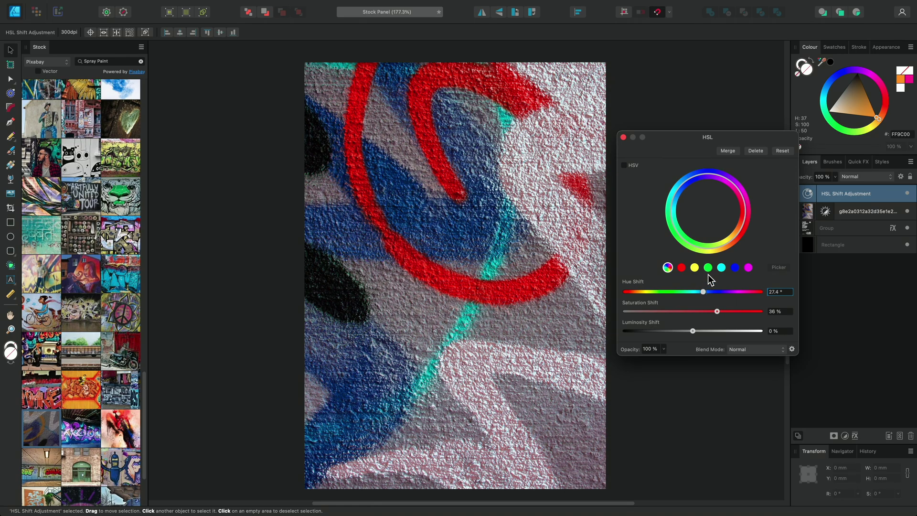
click(623, 137)
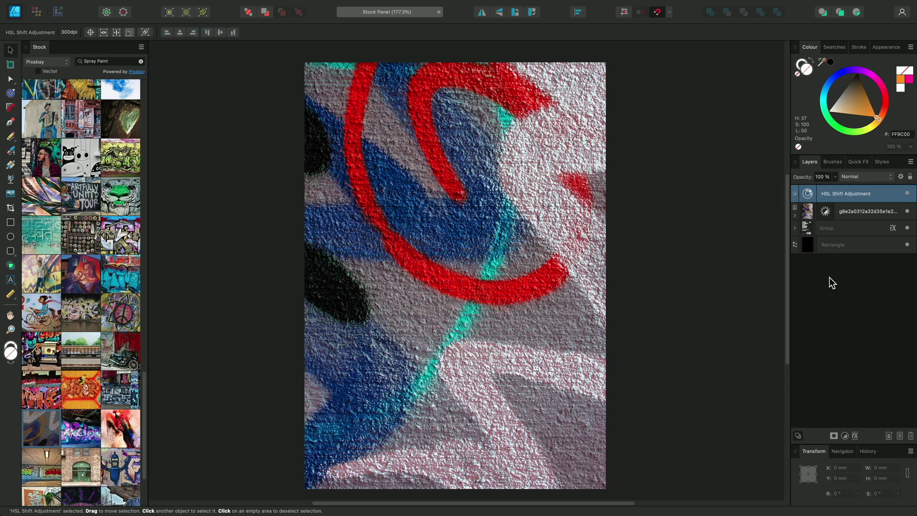
click(850, 226)
- Move the white text Group above the graffiti image layer, then select the image layer
drag(847, 226, 847, 187)
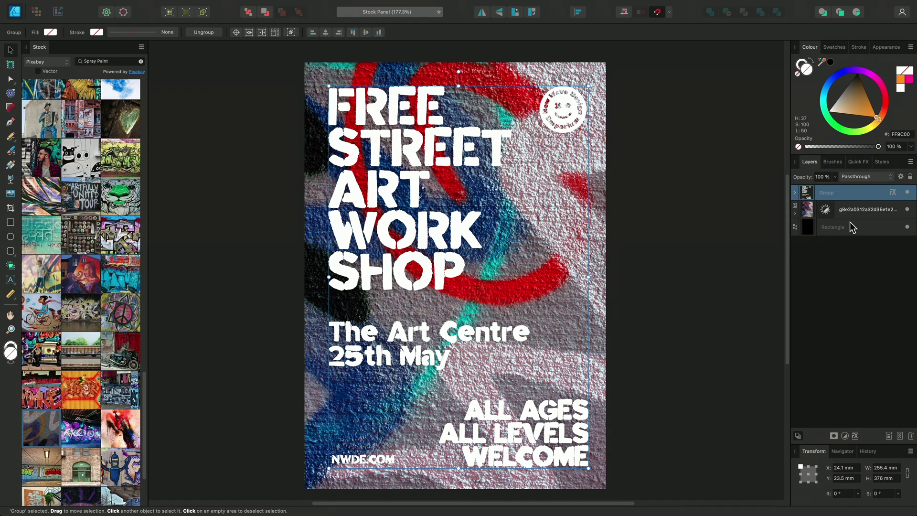
click(808, 210)
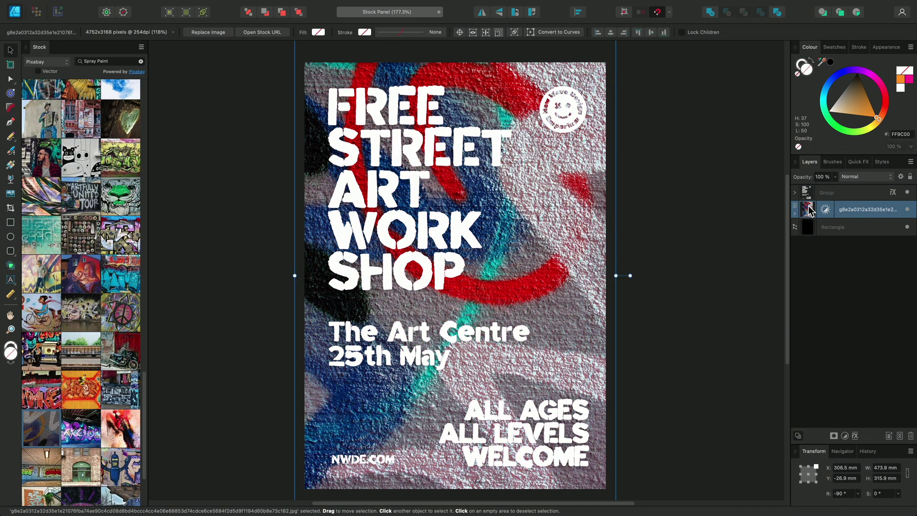
click(845, 436)
scroll(864, 480, down, 5)
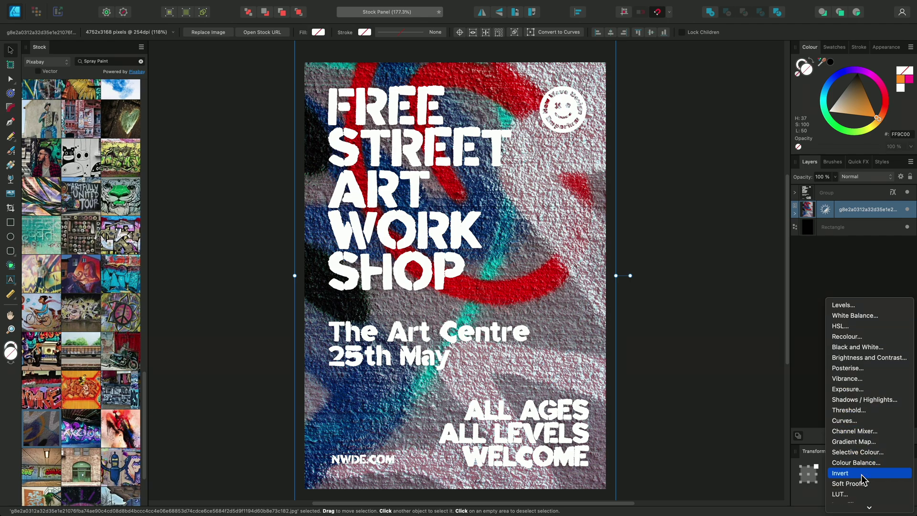
- Add a Gradient Map with a purple left stop, orange middle stop and yellow right stop
click(862, 441)
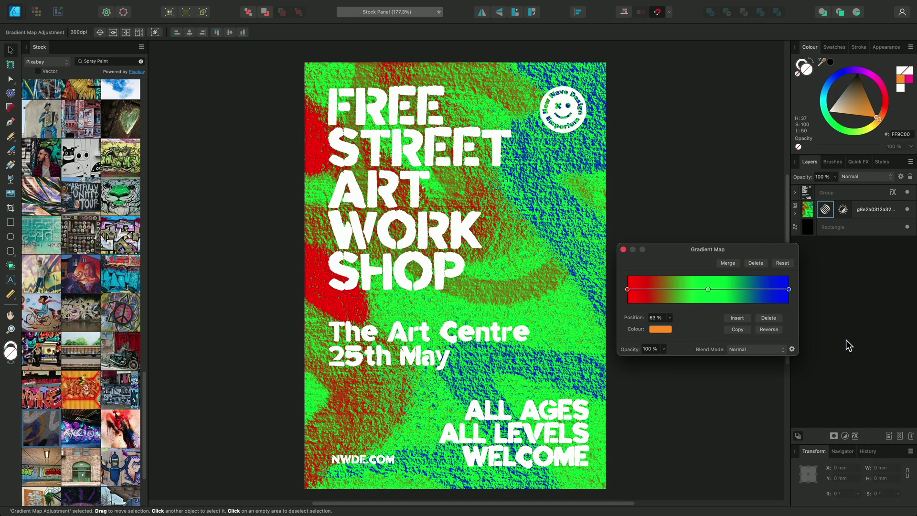
click(790, 290)
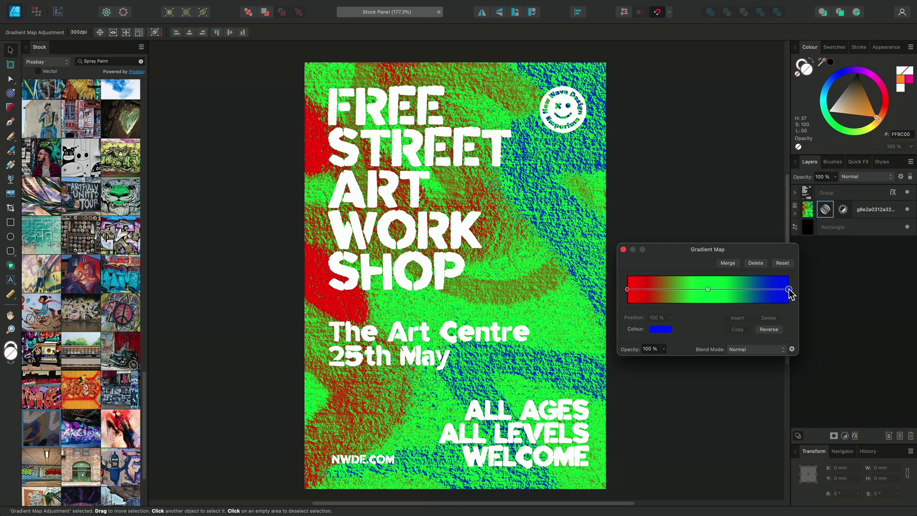
click(658, 329)
click(718, 442)
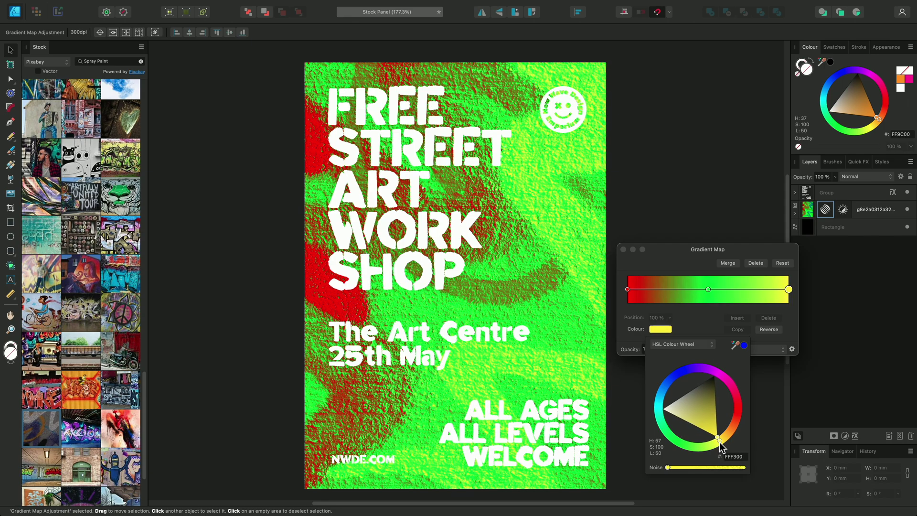
click(628, 289)
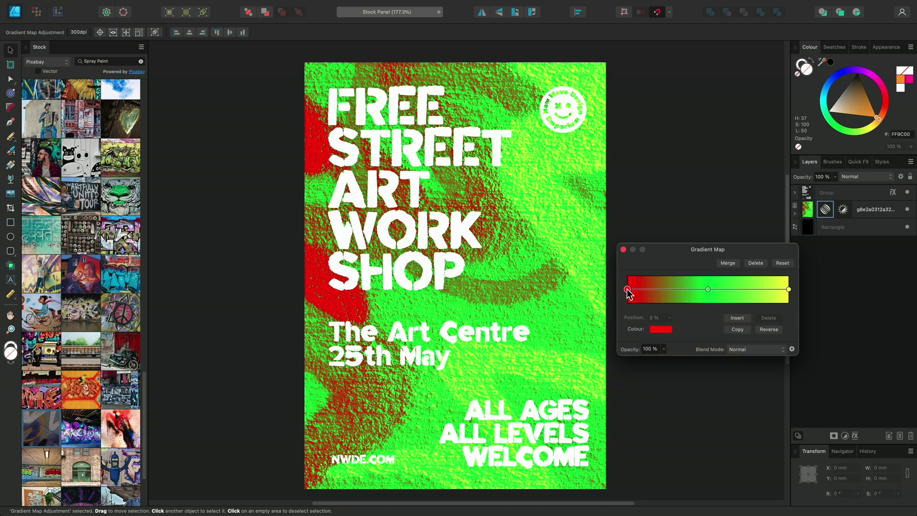
click(662, 329)
click(687, 371)
mouse_move(687, 372)
mouse_down()
mouse_move(678, 374)
mouse_move(695, 372)
mouse_up()
click(708, 289)
click(661, 329)
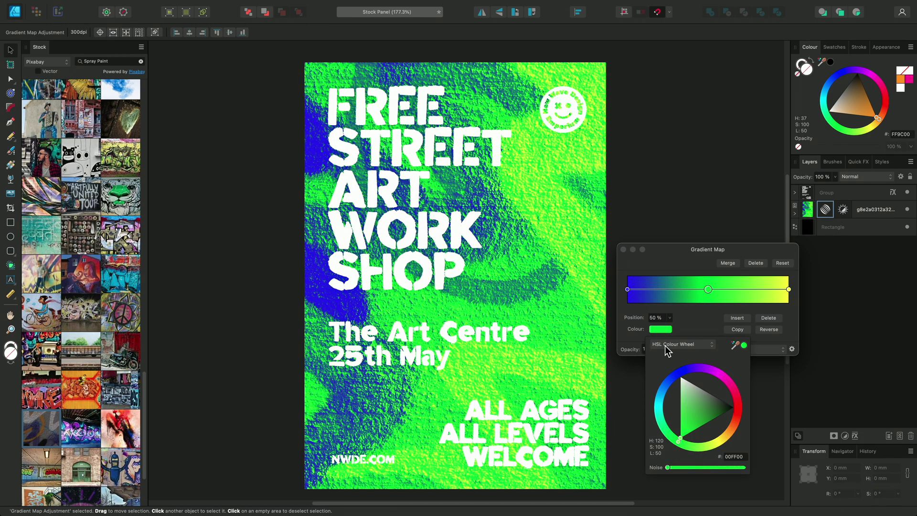
click(732, 429)
drag(732, 429, 733, 428)
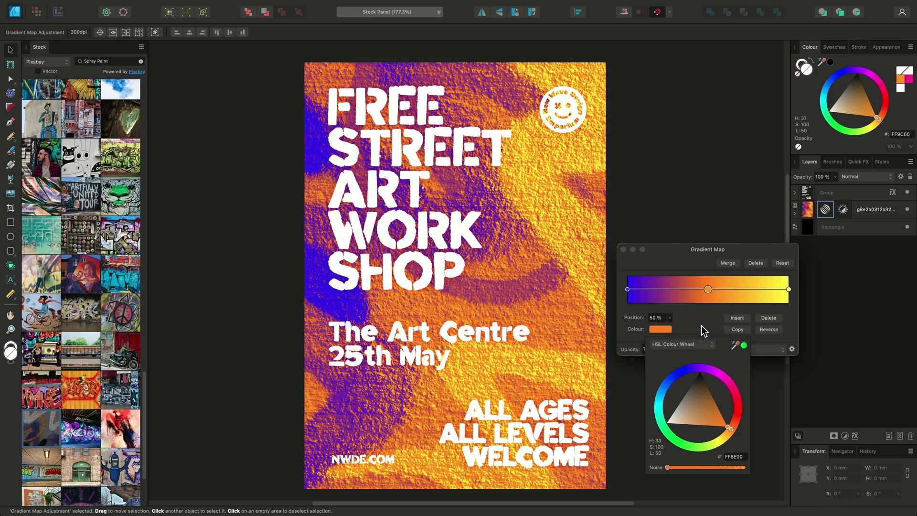
- Slide the orange stop left and add a magenta stop near 25% on the gradient
drag(708, 289, 669, 290)
click(680, 290)
click(627, 290)
click(660, 329)
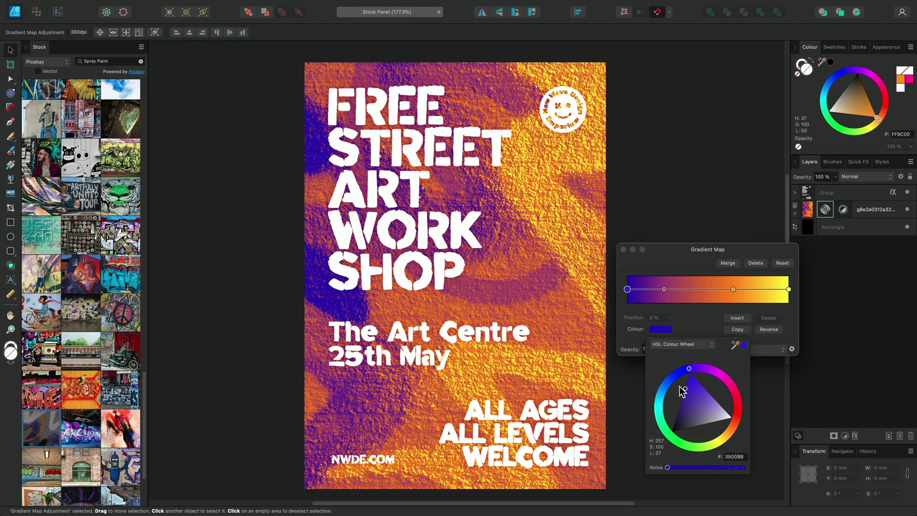
click(664, 290)
click(661, 329)
drag(681, 389, 702, 389)
drag(734, 289, 716, 289)
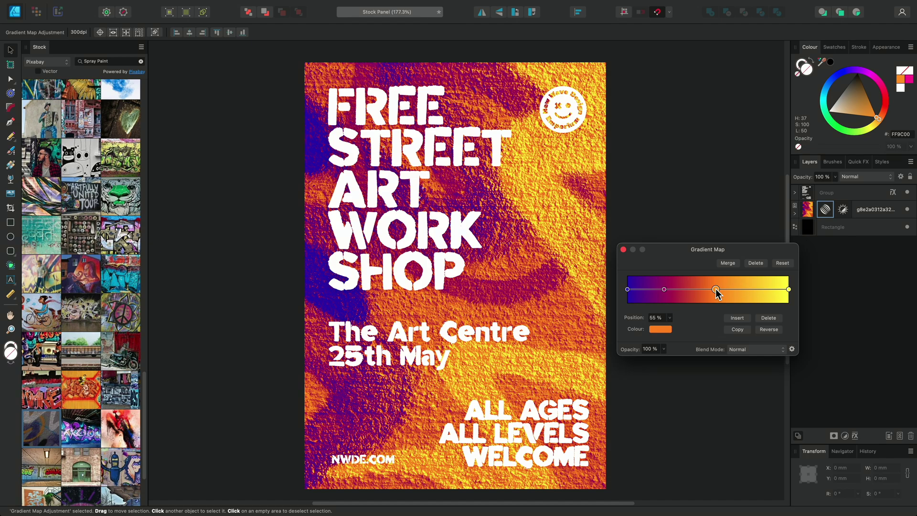
click(624, 249)
click(808, 210)
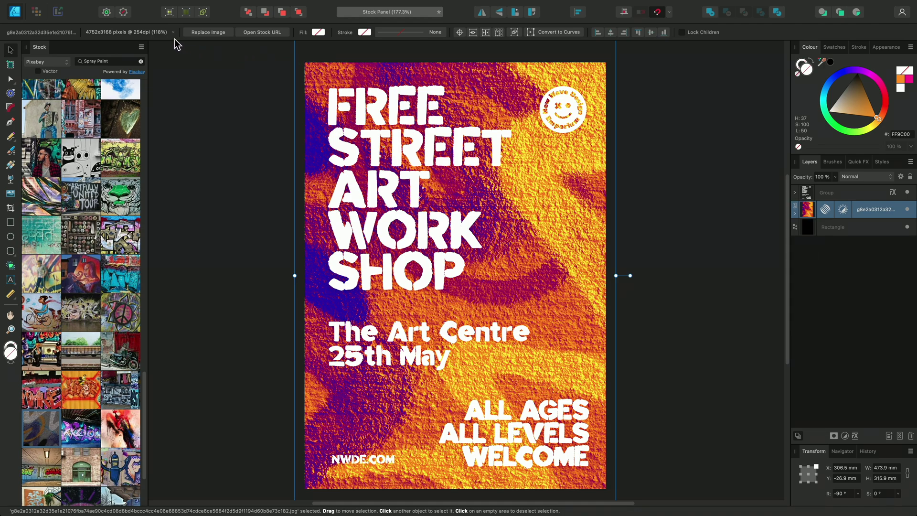
click(156, 34)
click(259, 6)
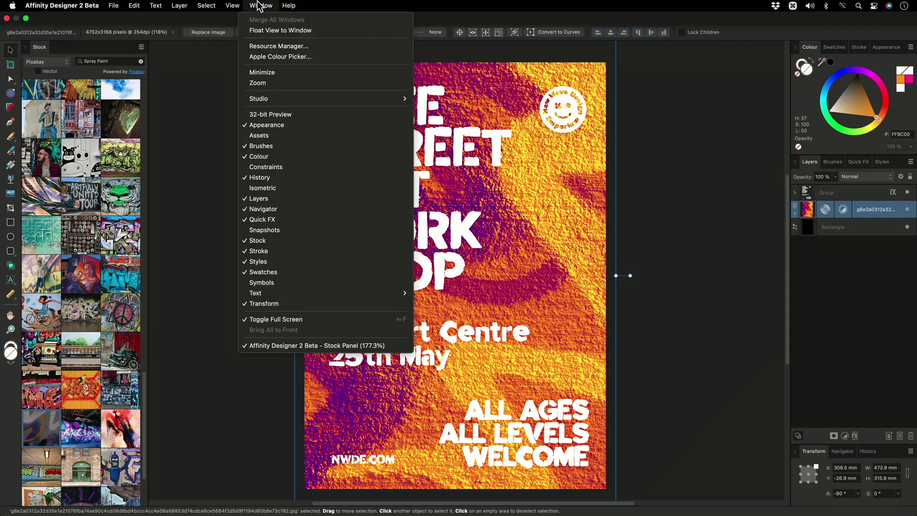
click(279, 46)
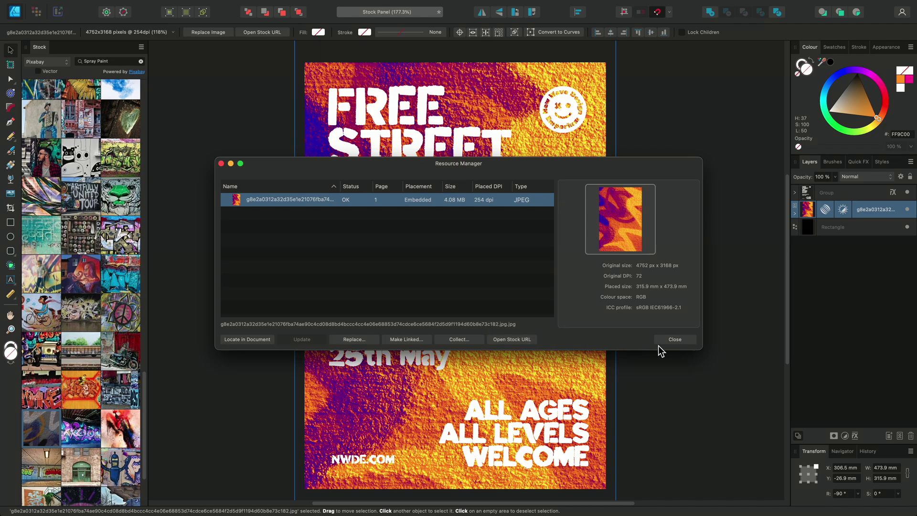
click(674, 339)
click(669, 340)
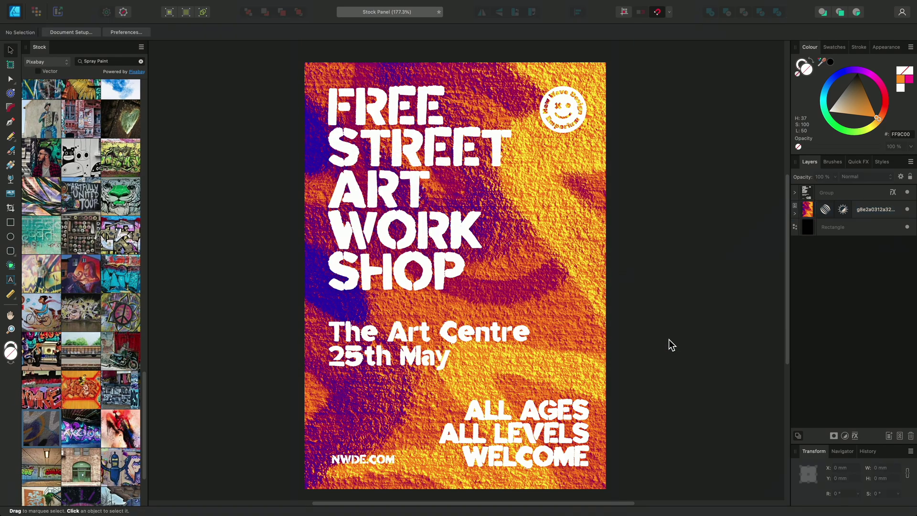